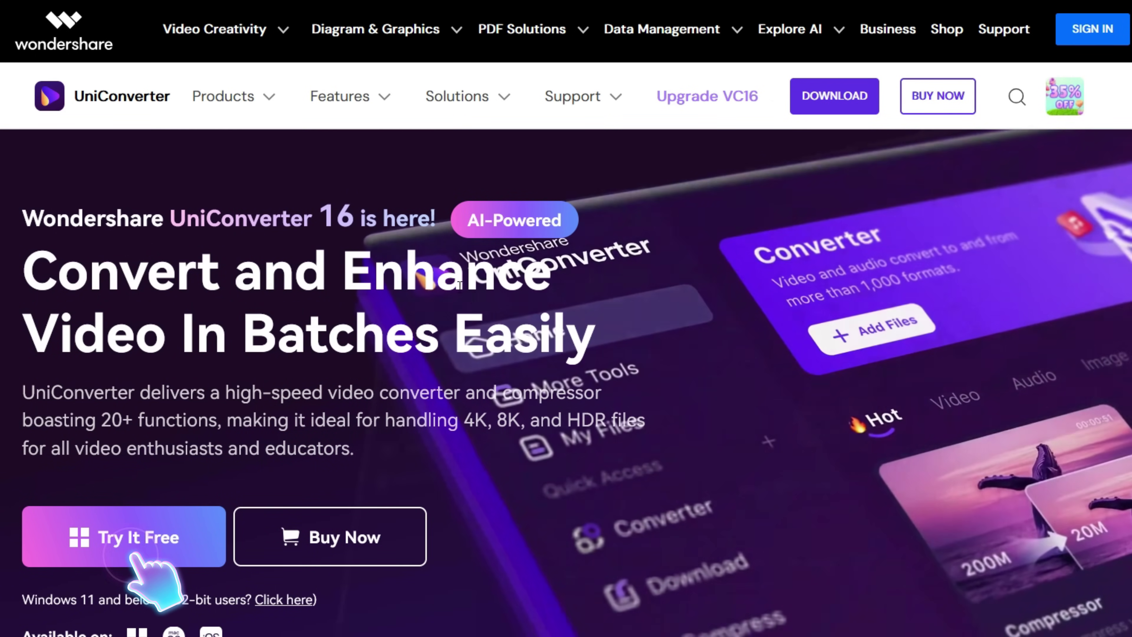
- Scroll down the UniConverter web page past the Video Compressor and Batch Editor feature cards
{"action": "scroll", "coordinate": [674, 535], "scroll_direction": "down", "scroll_amount": 5}
{"action": "scroll", "coordinate": [676, 553], "scroll_direction": "down", "scroll_amount": 12}
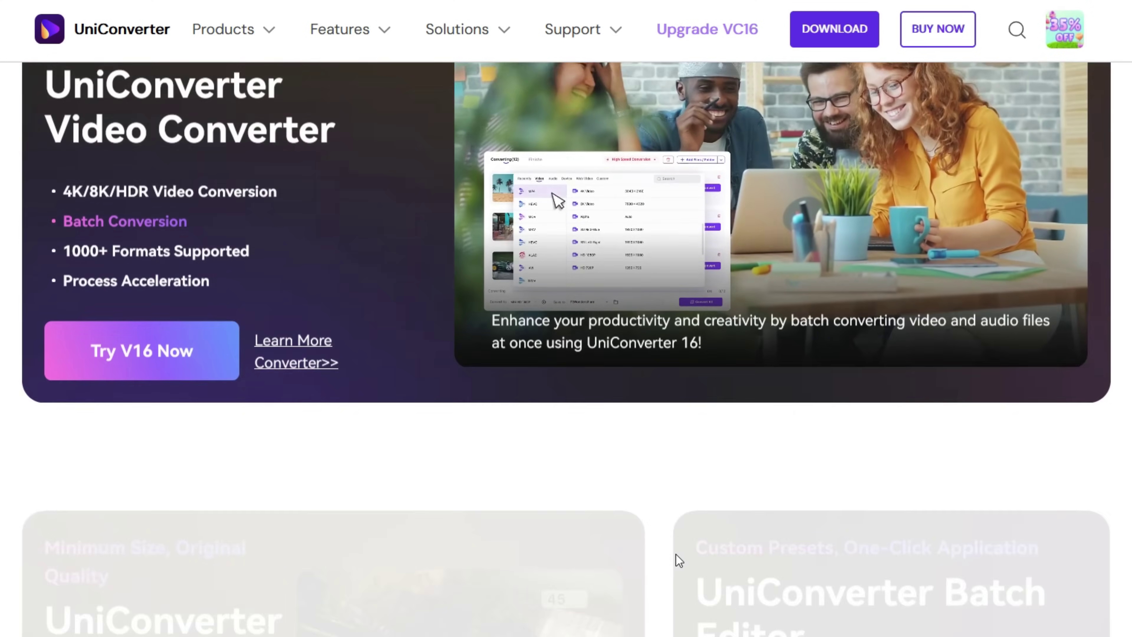
{"action": "scroll", "coordinate": [676, 553], "scroll_direction": "down", "scroll_amount": 3}
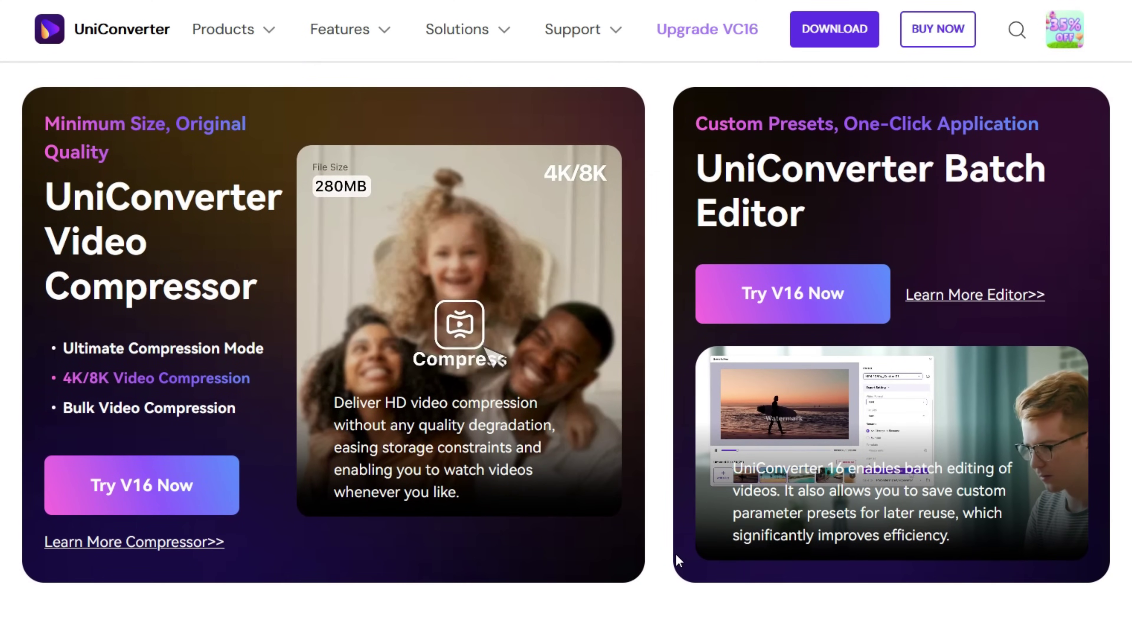
{"action": "scroll", "coordinate": [676, 553], "scroll_direction": "down", "scroll_amount": 9}
{"action": "scroll", "coordinate": [676, 554], "scroll_direction": "down", "scroll_amount": 3}
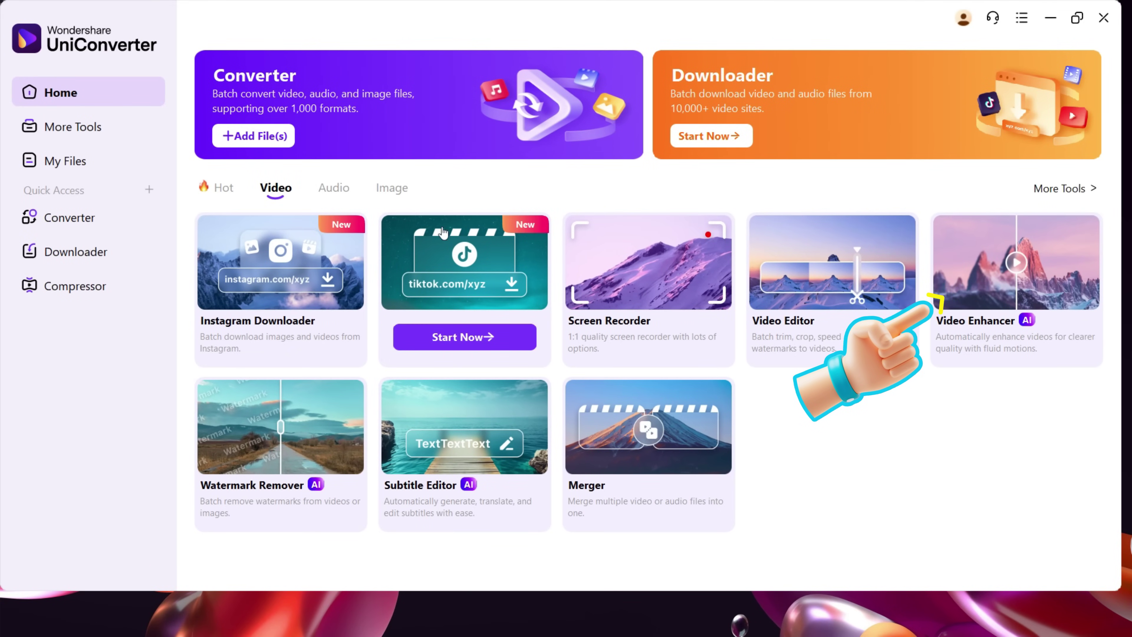
- Load the dog clip into the AI Video Enhancer through the Video Enhancer card
{"action": "left_click", "coordinate": [392, 188]}
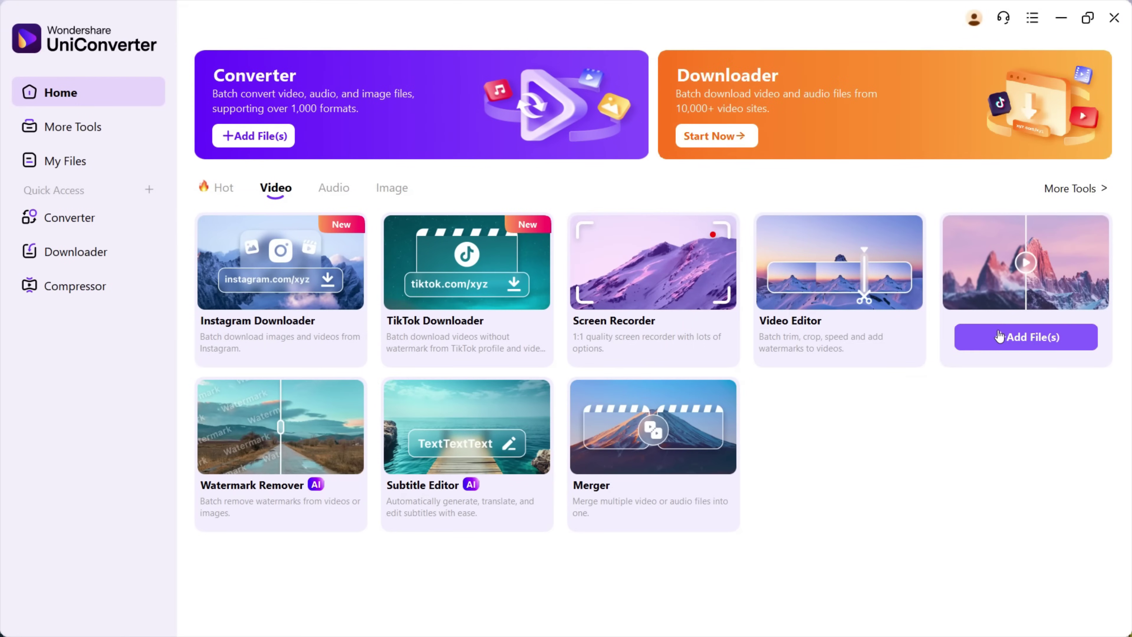
{"action": "left_click", "coordinate": [1041, 337]}
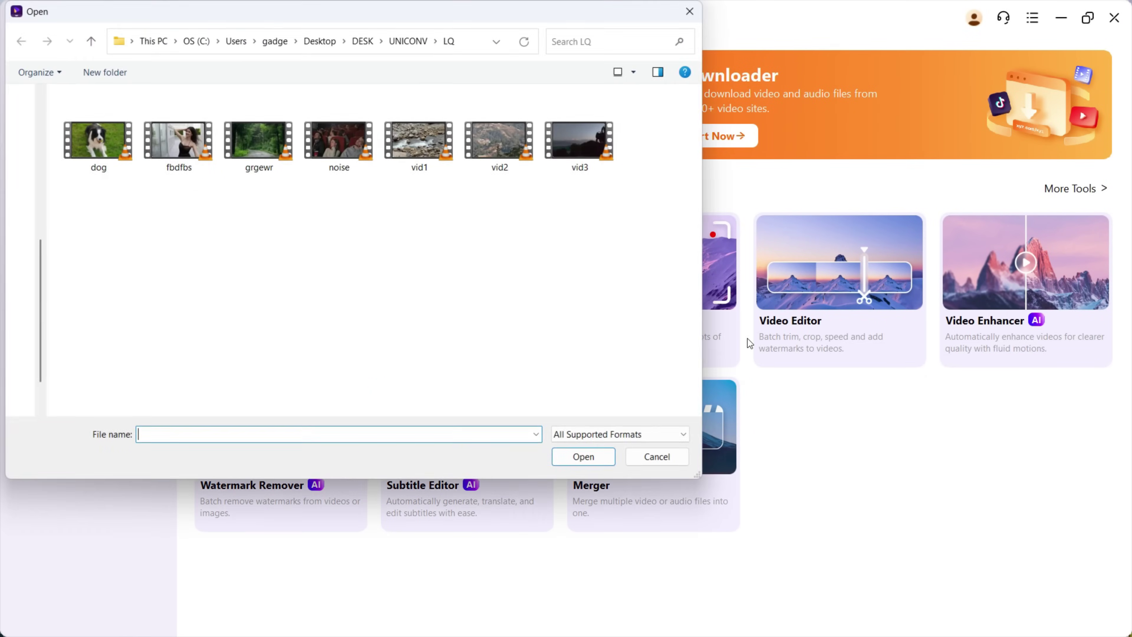
{"action": "left_click", "coordinate": [101, 142]}
{"action": "left_click", "coordinate": [765, 565]}
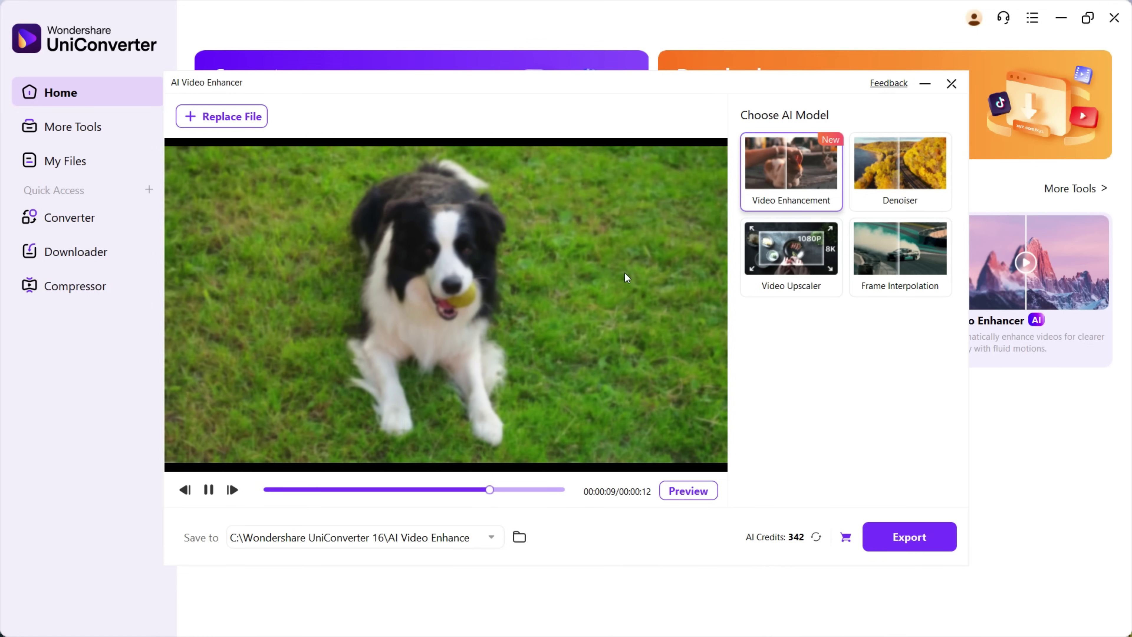
- Apply the Video Enhancement model to the dog clip, preview it against the original, and export it
{"action": "left_click", "coordinate": [802, 176]}
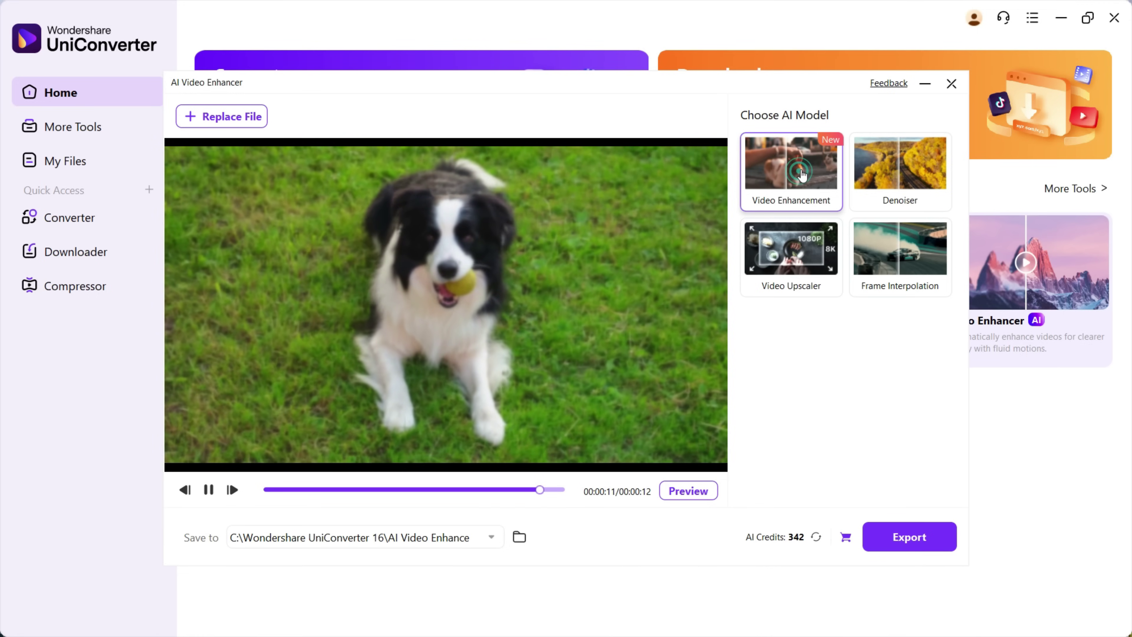
{"action": "left_click", "coordinate": [693, 493]}
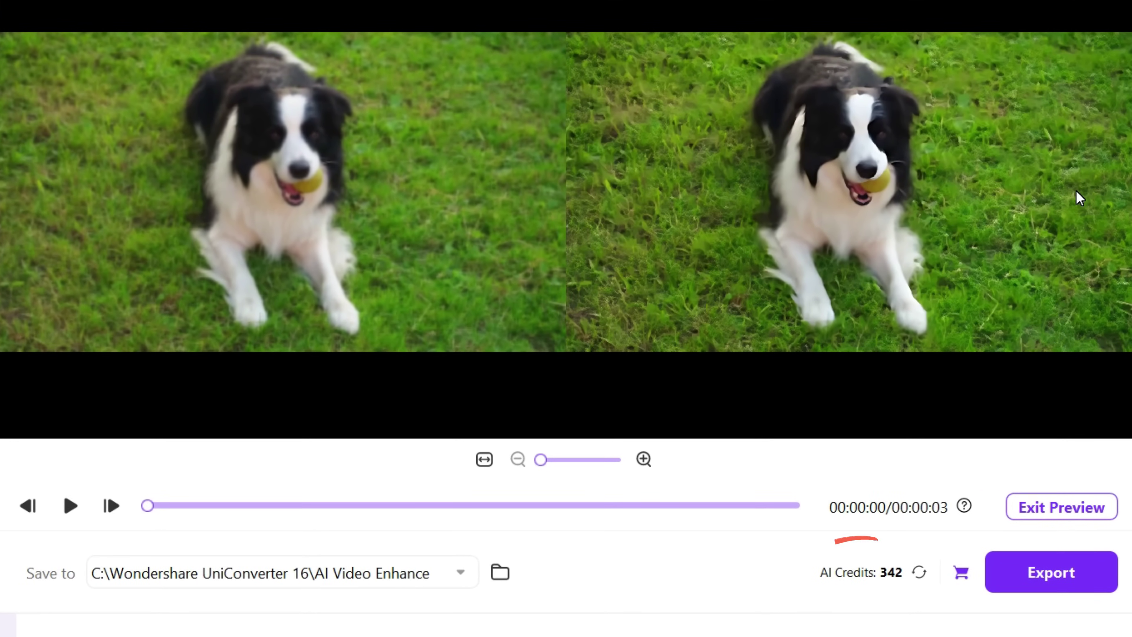
{"action": "left_click", "coordinate": [1051, 572]}
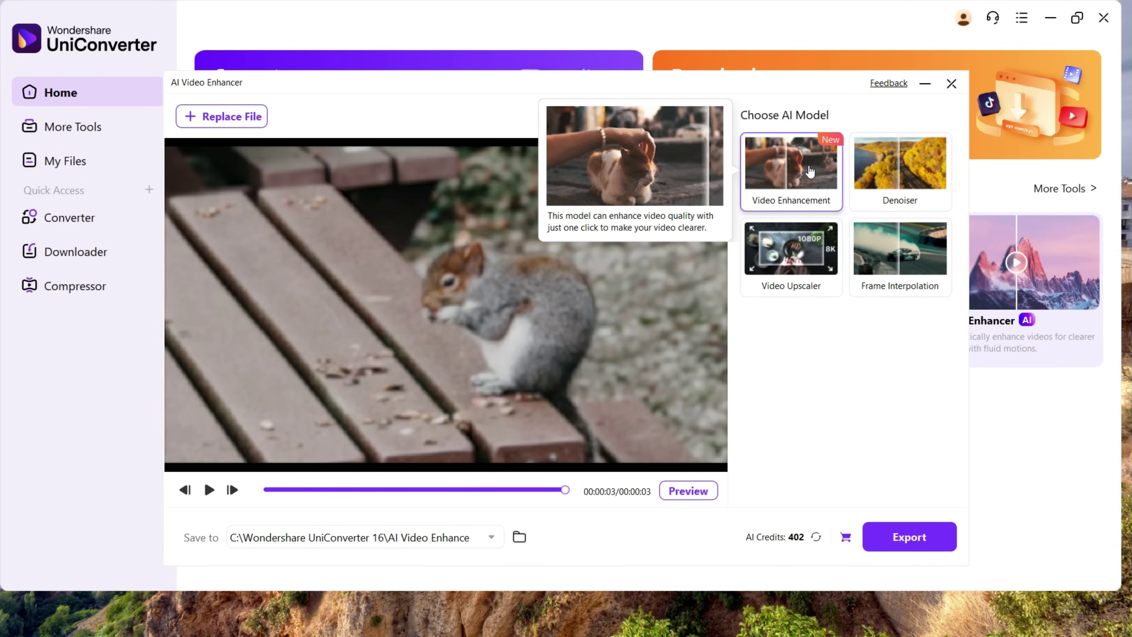
- Read the descriptions of the Denoiser, Video Upscaler and Frame Interpolation models
{"action": "mouse_move", "coordinate": [901, 168]}
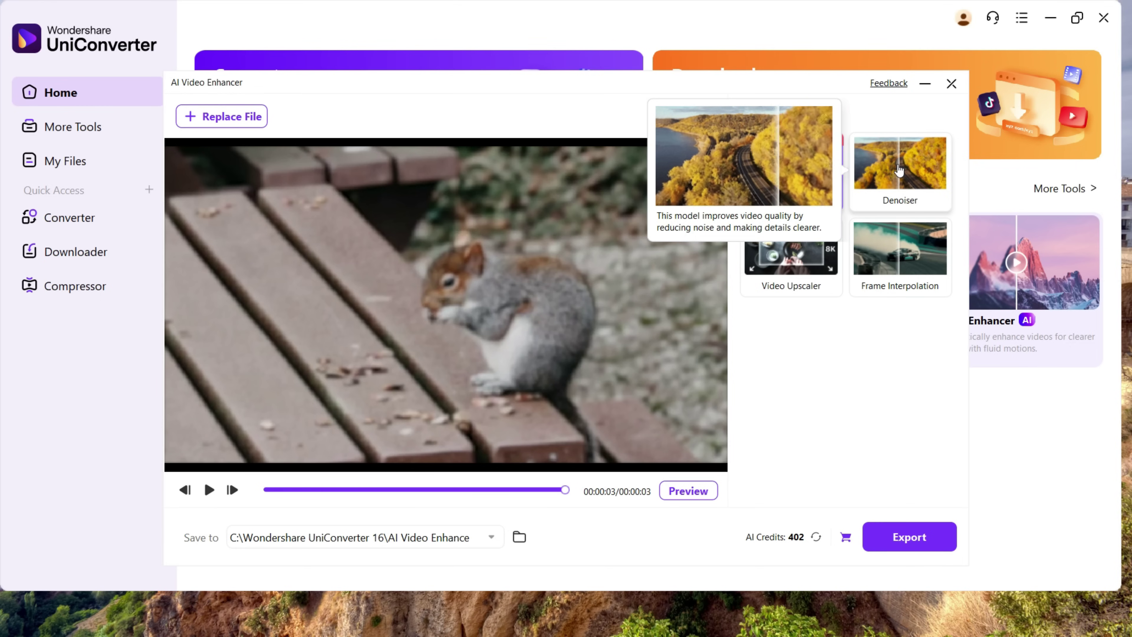
{"action": "mouse_move", "coordinate": [796, 277]}
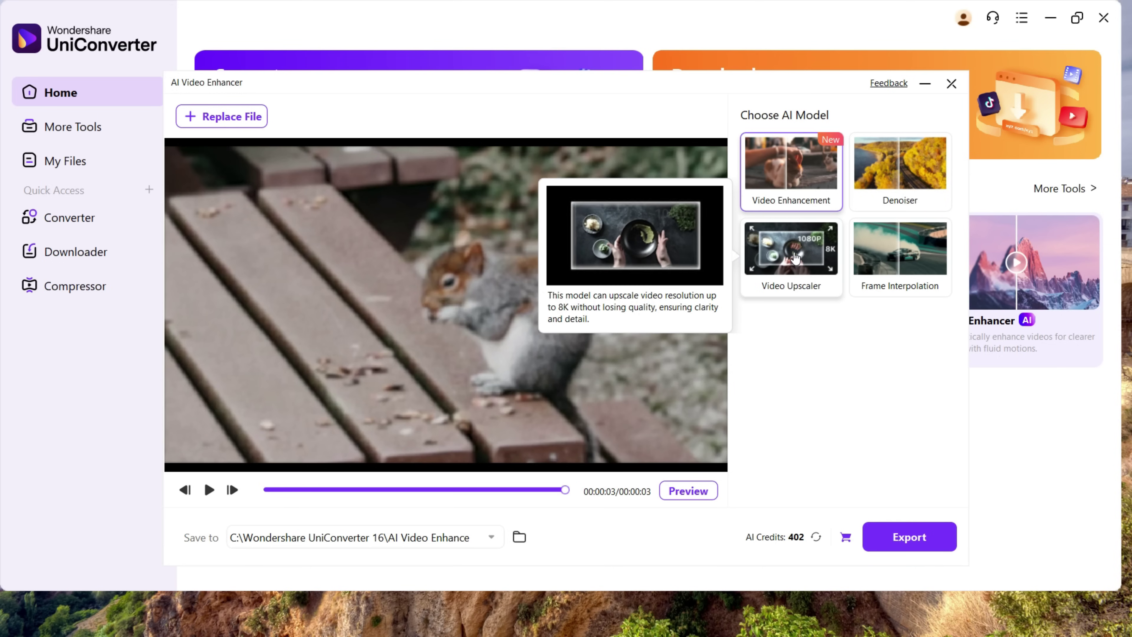
{"action": "mouse_move", "coordinate": [897, 258]}
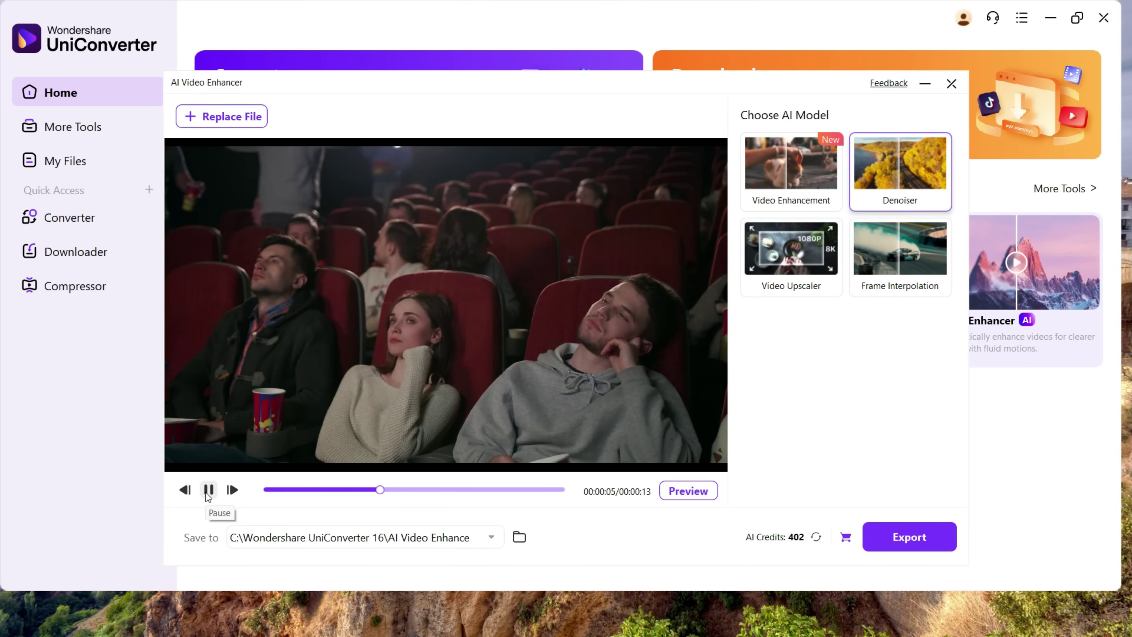
- Rewind the cinema clip, compare its Denoiser preview with the original, and export it
{"action": "left_click", "coordinate": [208, 490]}
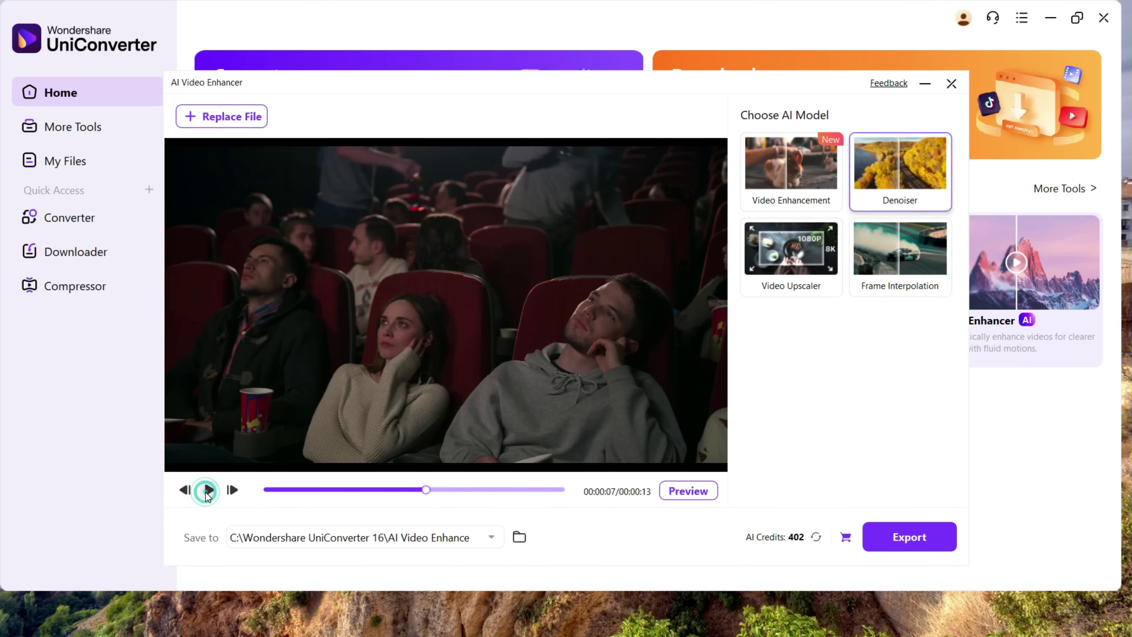
{"action": "left_click", "coordinate": [287, 490]}
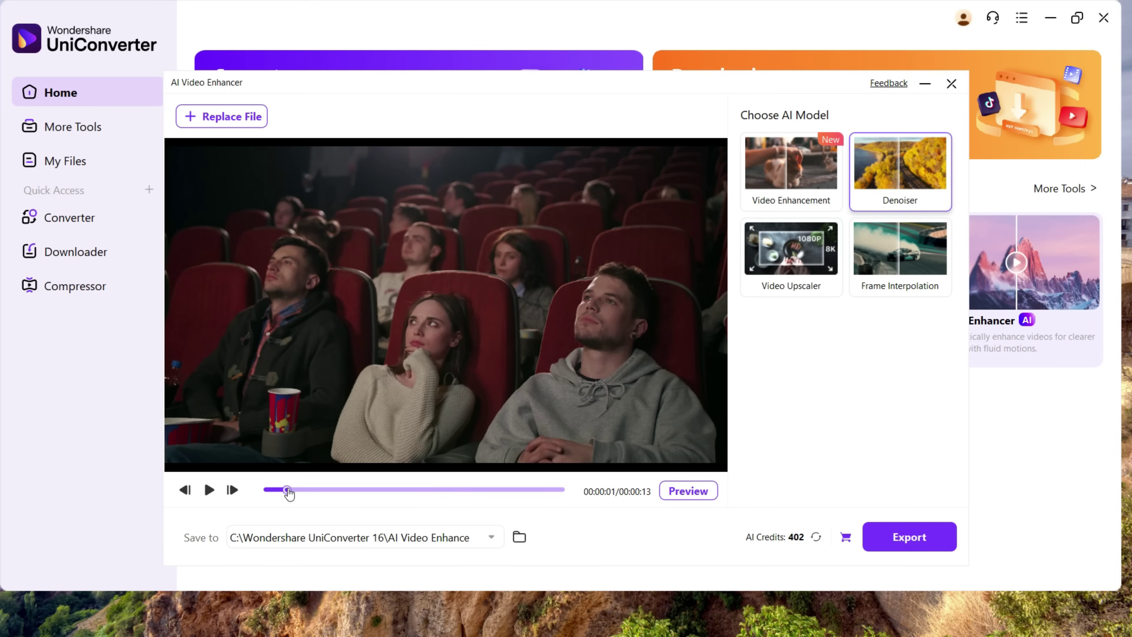
{"action": "mouse_move", "coordinate": [897, 179]}
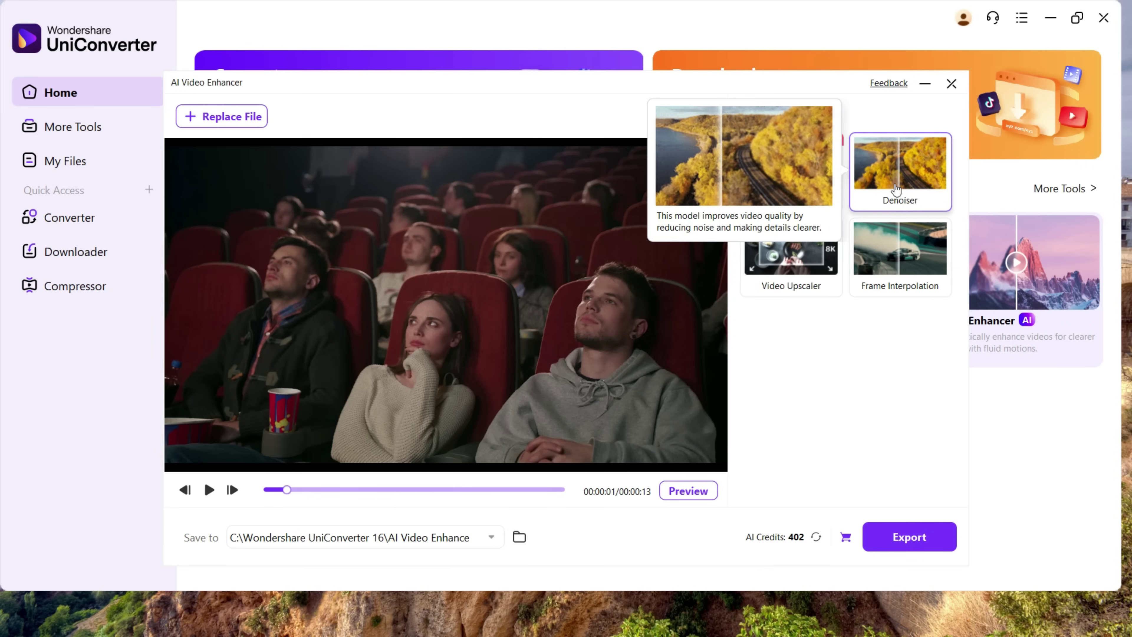
{"action": "left_click", "coordinate": [688, 491]}
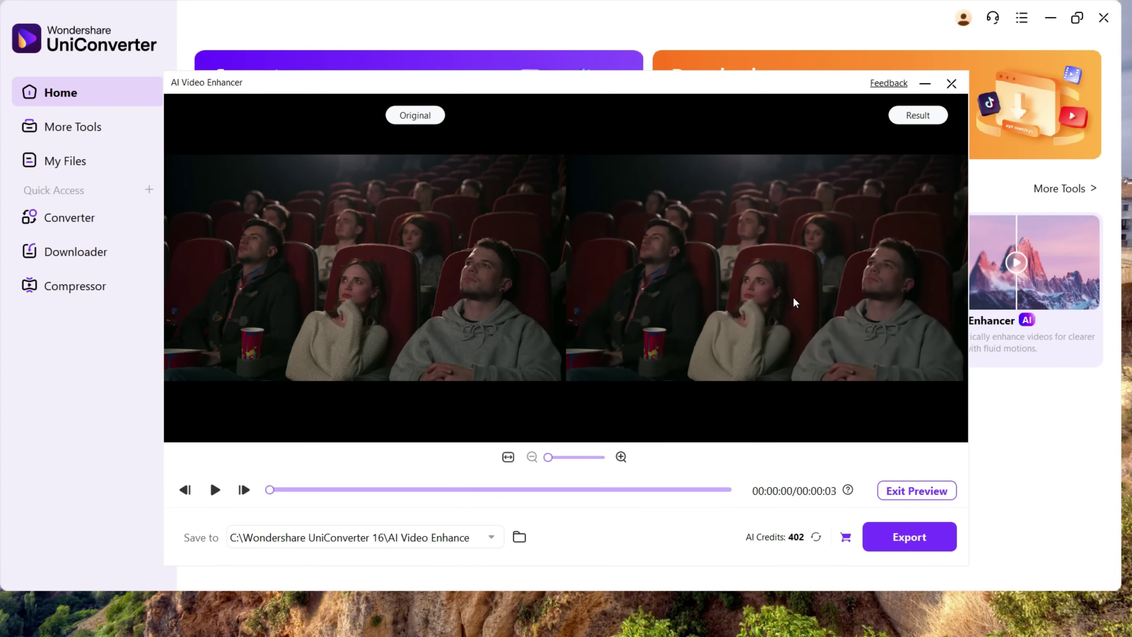
{"action": "left_click", "coordinate": [907, 538]}
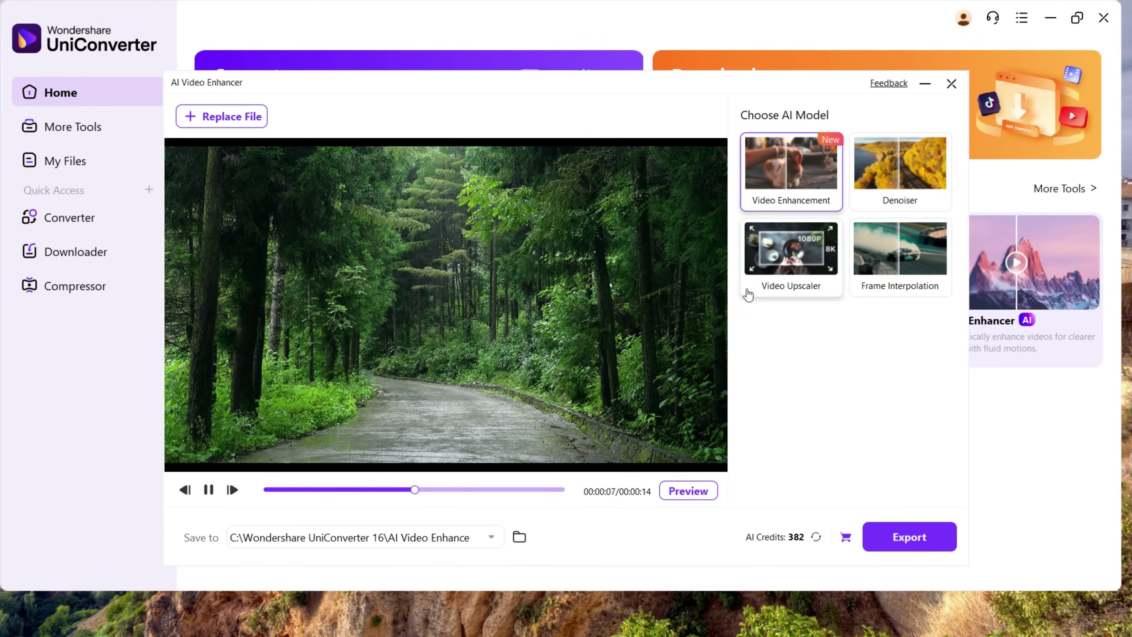
- Upscale the forest road clip with Video Upscaler at 4X (7680 x 4320) and export it
{"action": "mouse_move", "coordinate": [780, 274]}
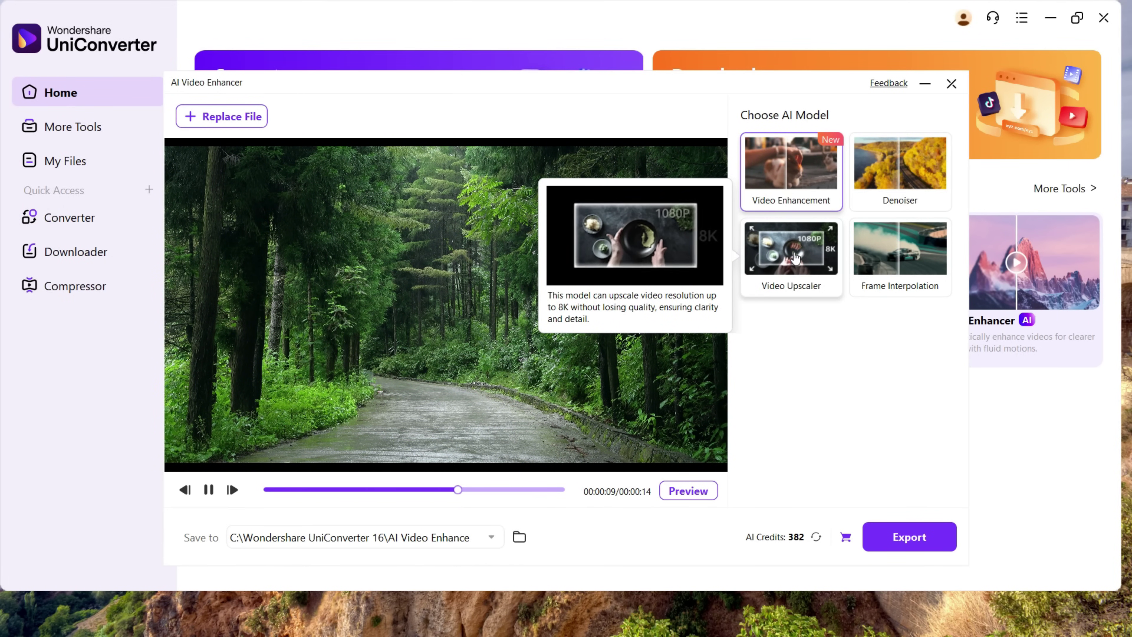
{"action": "left_click", "coordinate": [796, 257]}
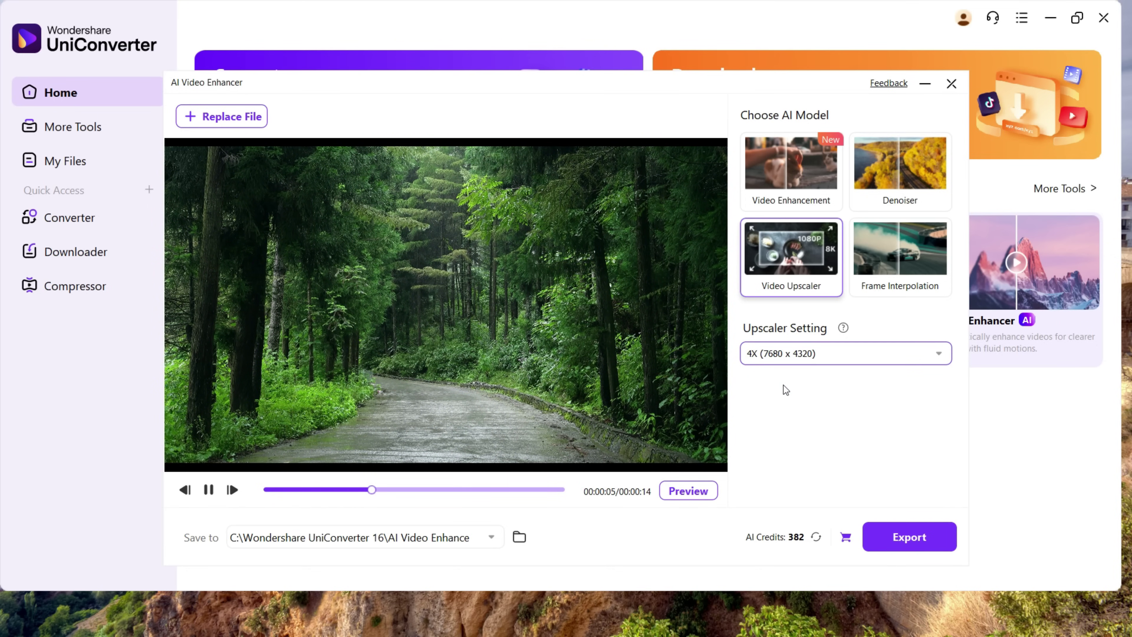
{"action": "left_click", "coordinate": [907, 540]}
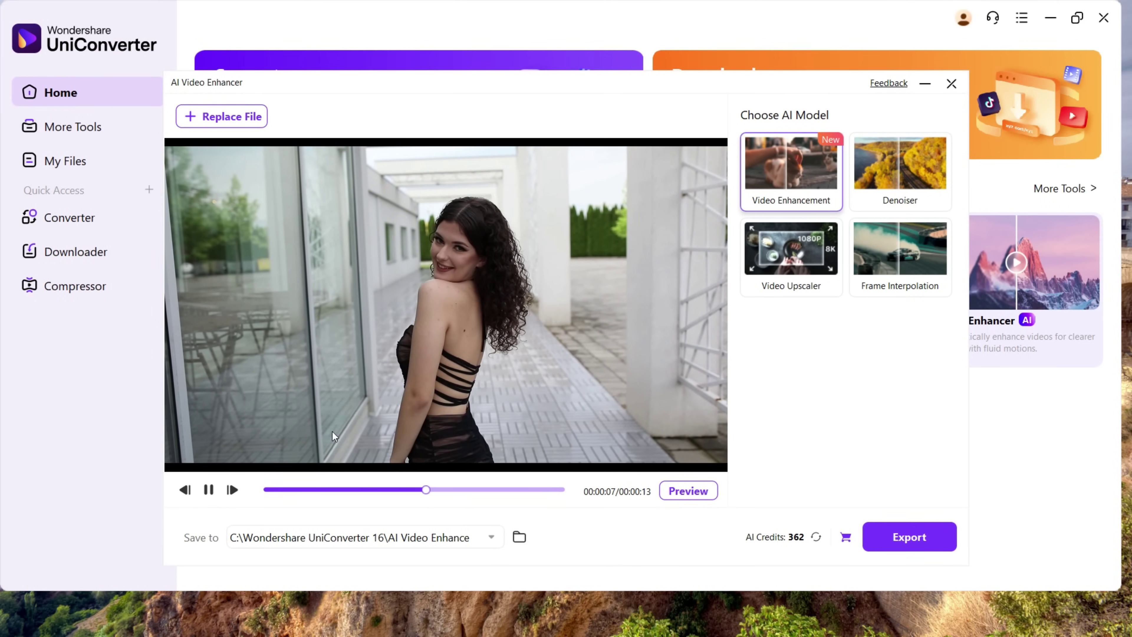
- Pause the woman clip, apply Frame Interpolation at 2X (50 FPS), and export it
{"action": "left_click", "coordinate": [209, 489]}
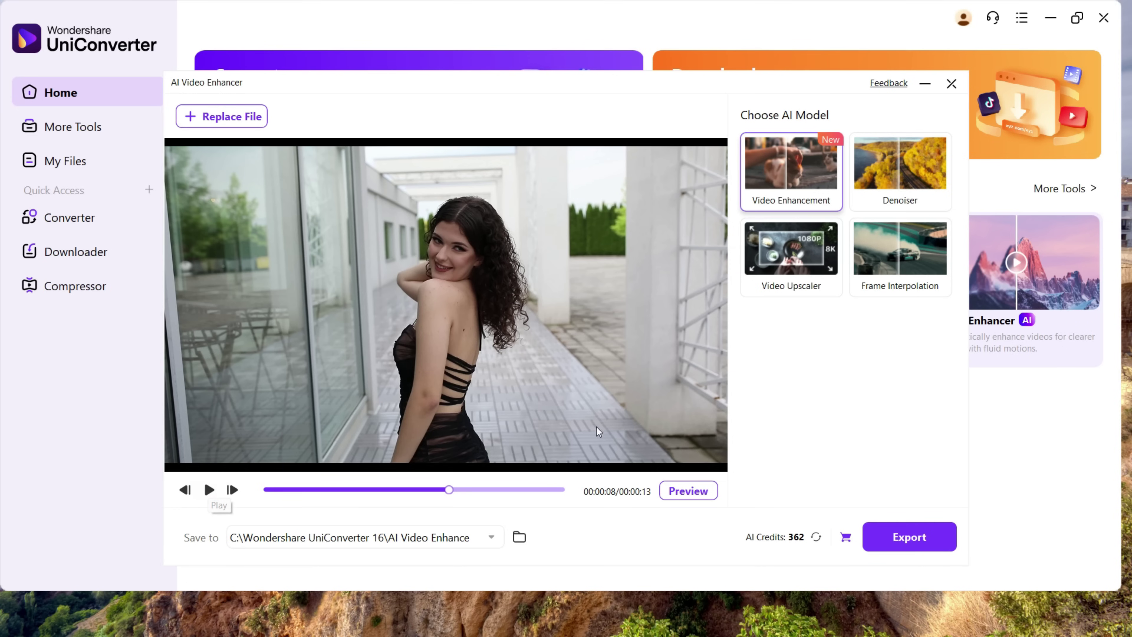
{"action": "mouse_move", "coordinate": [898, 293]}
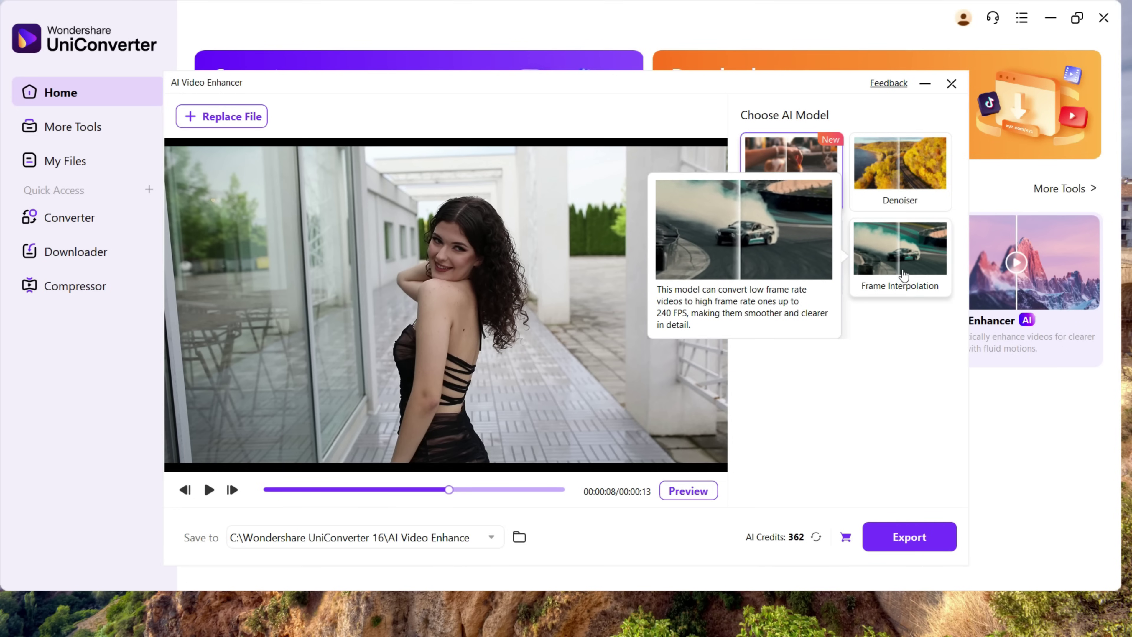
{"action": "left_click", "coordinate": [903, 275]}
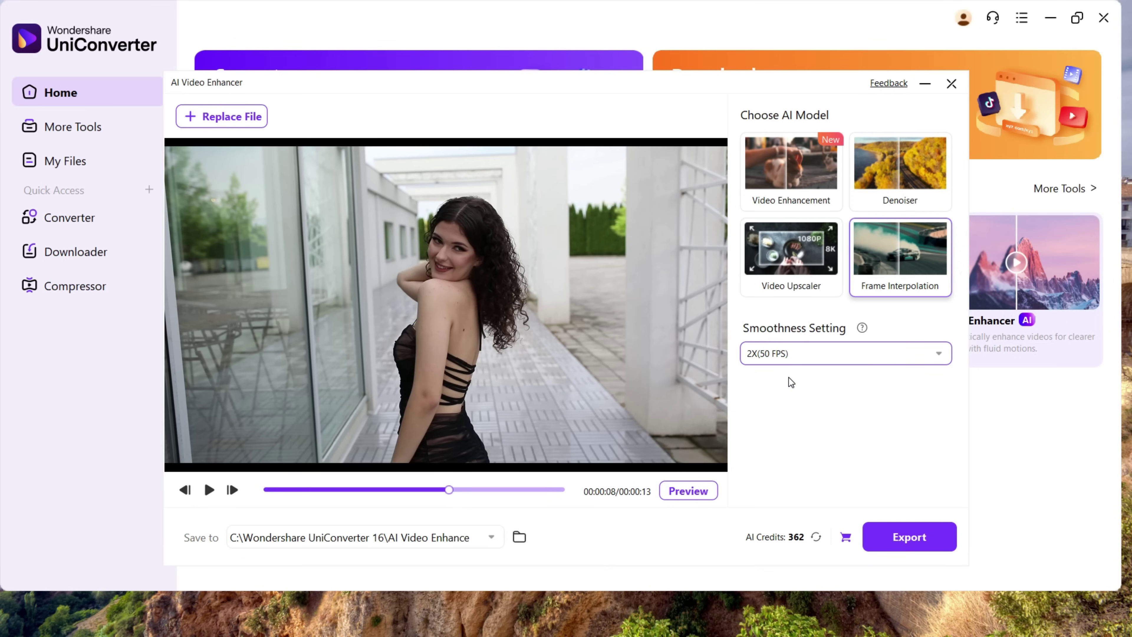
{"action": "left_click", "coordinate": [920, 540]}
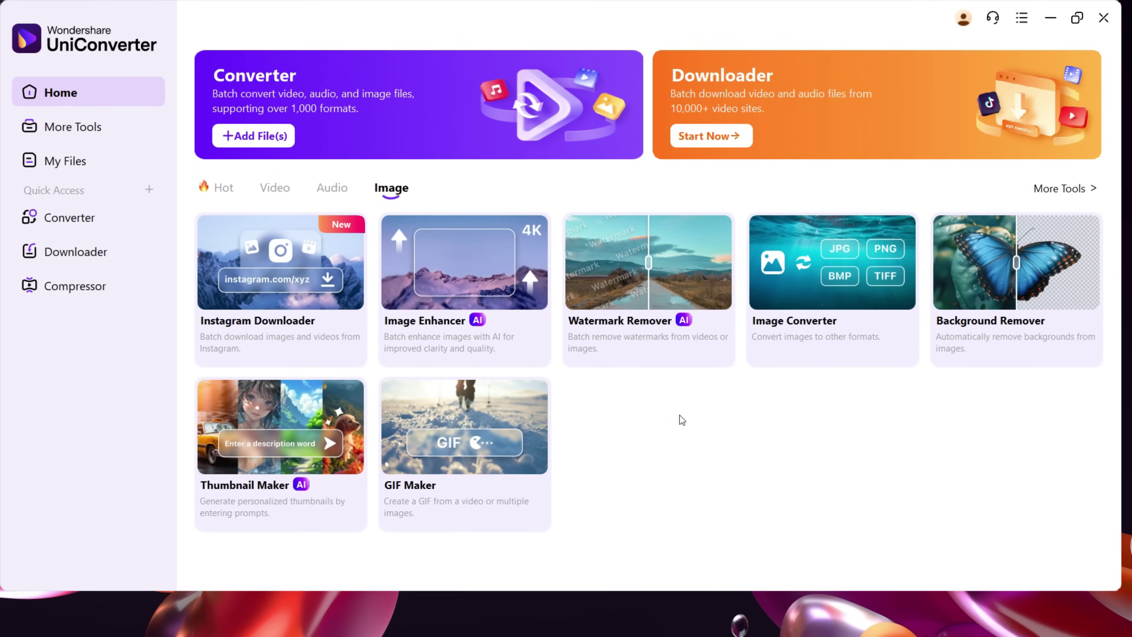
- Load the two-children photo into the AI Image Enhancer and review the Auto and Face Enhancer models
{"action": "left_click", "coordinate": [446, 338]}
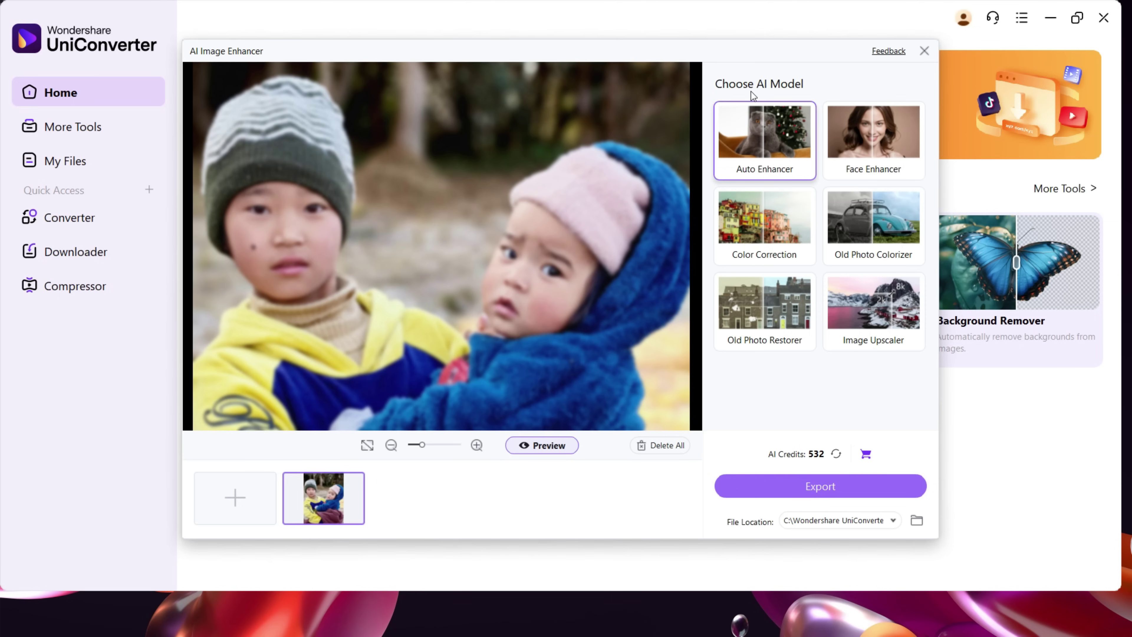
{"action": "mouse_move", "coordinate": [757, 174]}
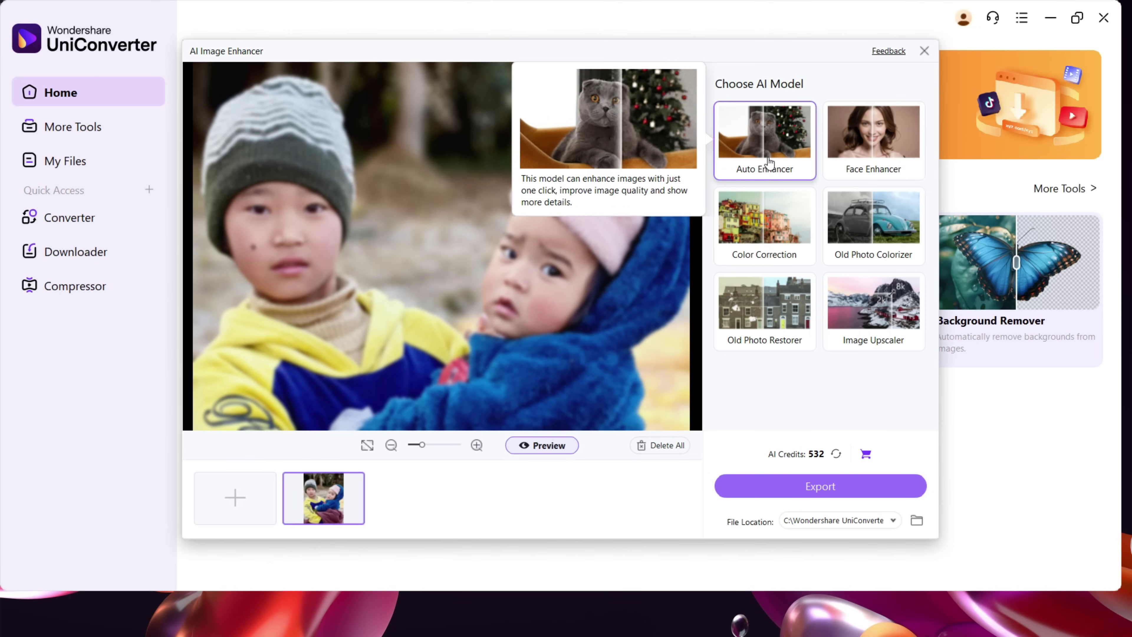
{"action": "mouse_move", "coordinate": [876, 153]}
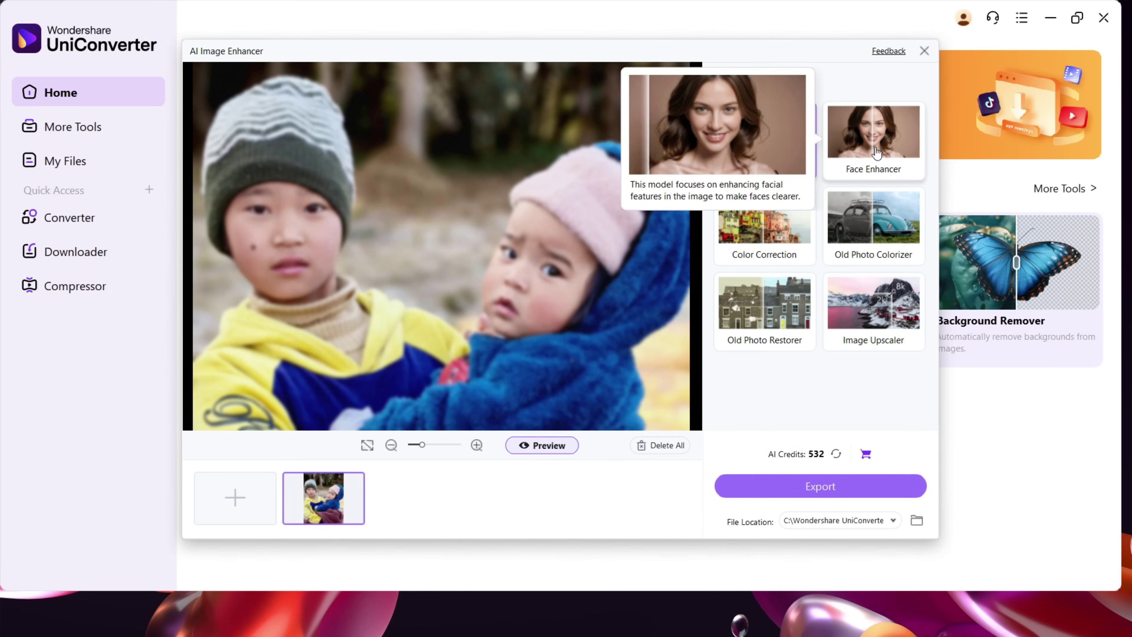
- Preview the children's photo with Face Enhancer, then with Auto Enhancer
{"action": "left_click", "coordinate": [877, 153]}
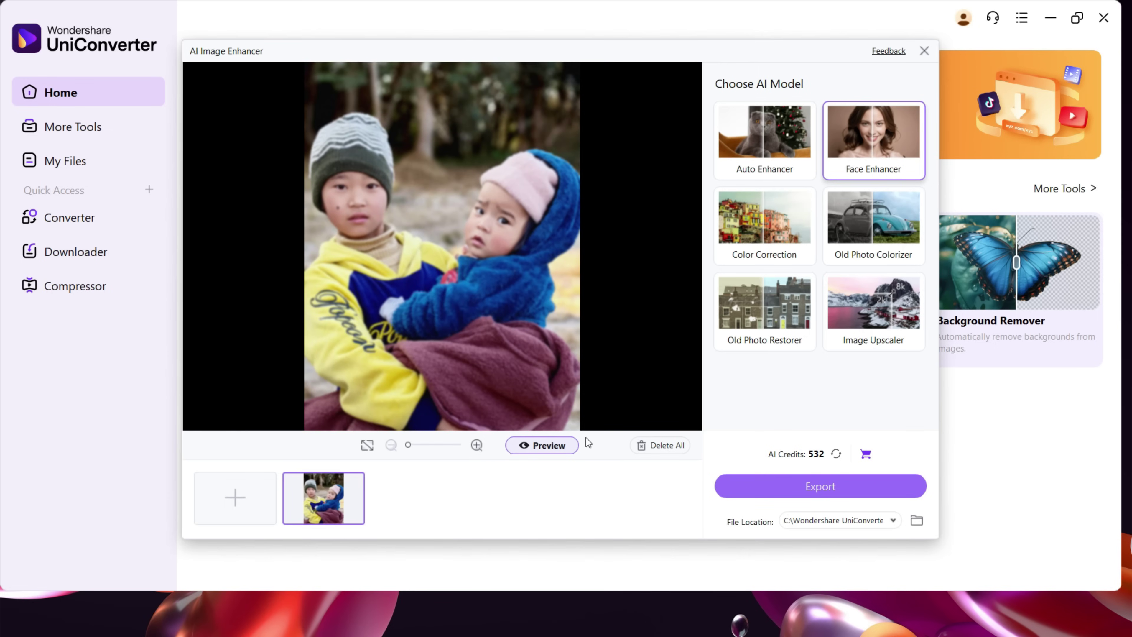
{"action": "left_click", "coordinate": [537, 445]}
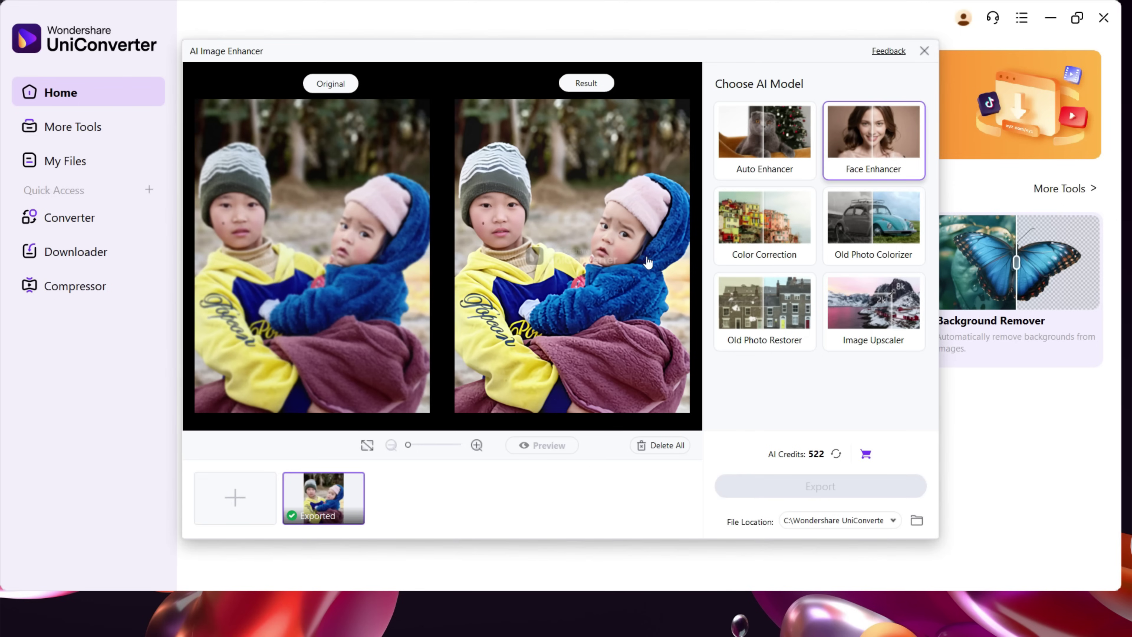
{"action": "mouse_move", "coordinate": [756, 145]}
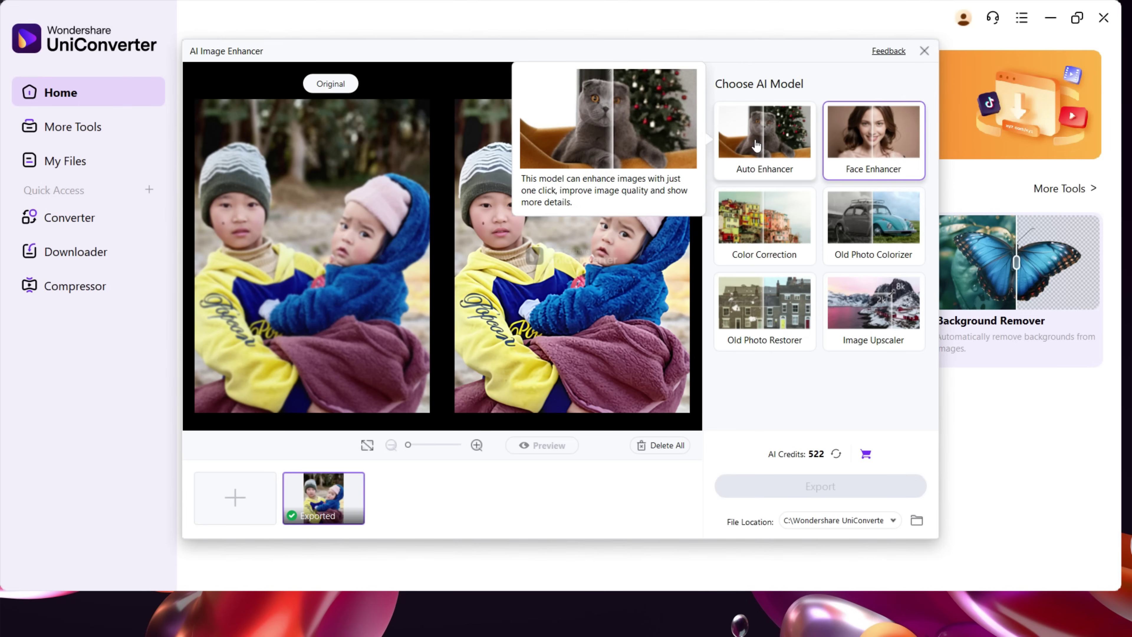
{"action": "left_click", "coordinate": [757, 145]}
{"action": "left_click", "coordinate": [542, 445]}
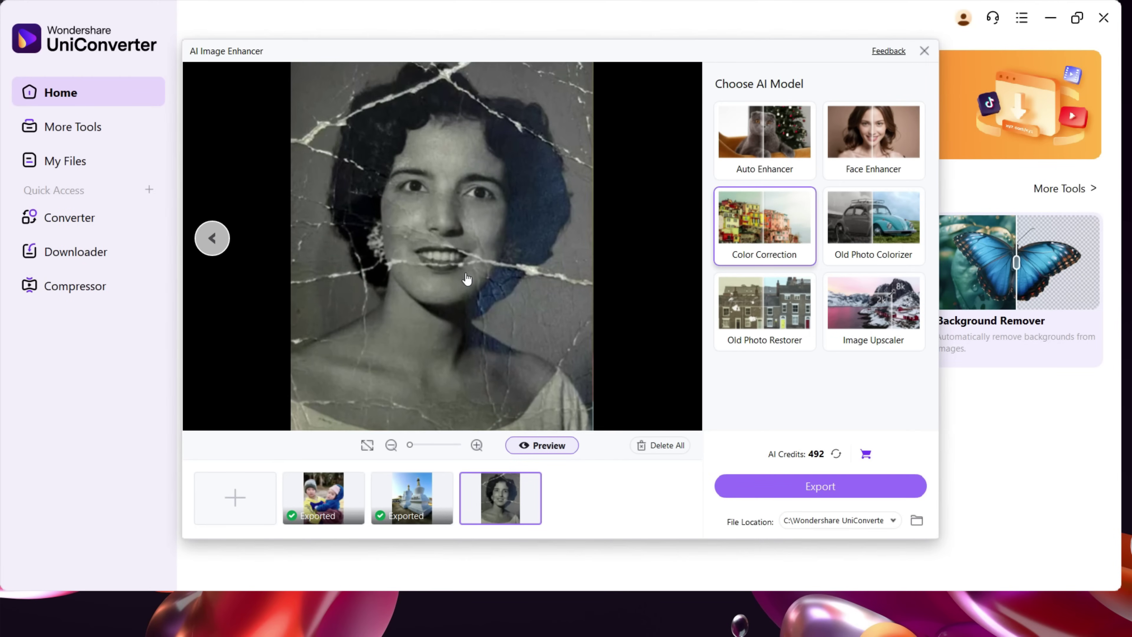
- Restore the cracked portrait with Old Photo Restorer, export it, and load the three-person photo
{"action": "mouse_move", "coordinate": [539, 155]}
{"action": "left_mouse_down"}
{"action": "mouse_move", "coordinate": [541, 335]}
{"action": "mouse_move", "coordinate": [525, 169]}
{"action": "left_mouse_up"}
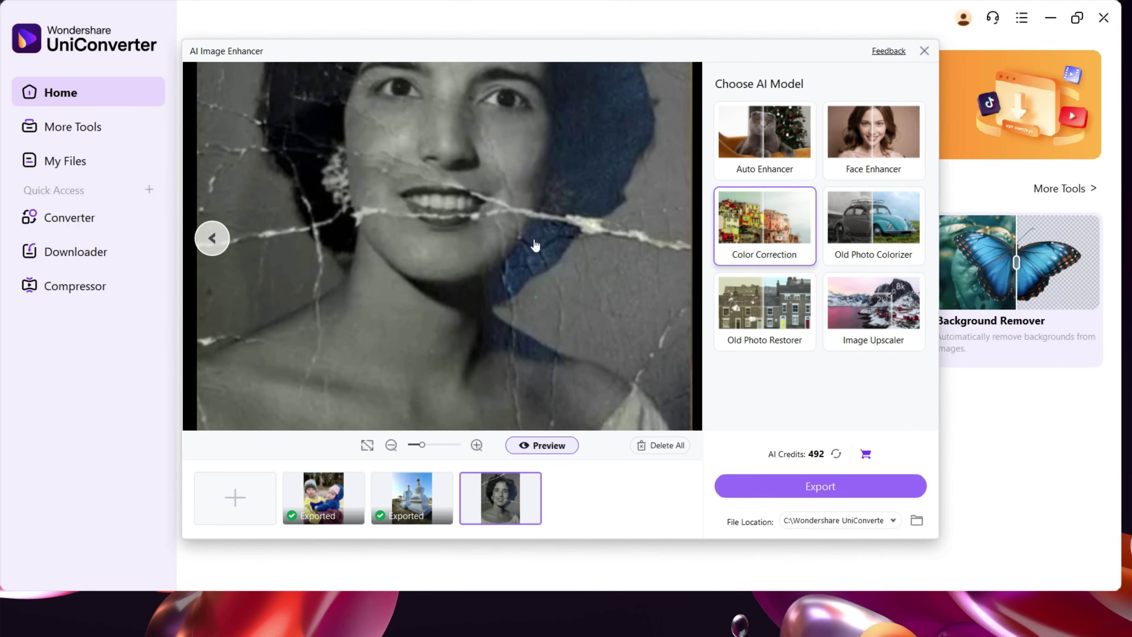
{"action": "left_click_drag", "start_coordinate": [536, 297], "coordinate": [513, 279]}
{"action": "left_click_drag", "start_coordinate": [525, 178], "coordinate": [565, 235]}
{"action": "scroll", "coordinate": [565, 236], "scroll_direction": "down", "scroll_amount": 5}
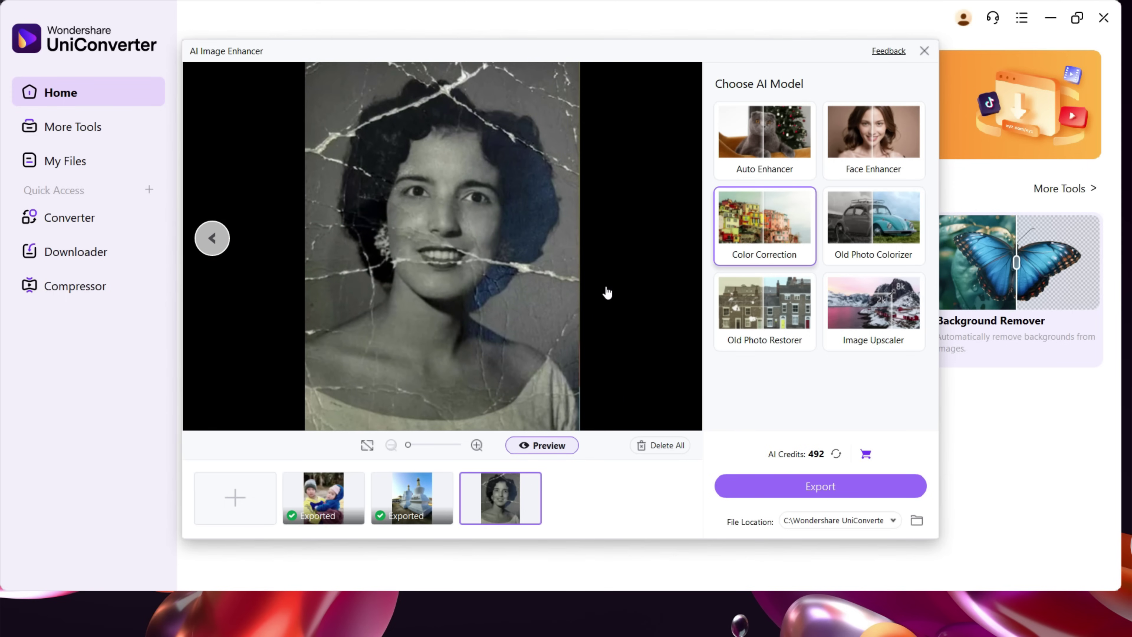
{"action": "left_click", "coordinate": [771, 309]}
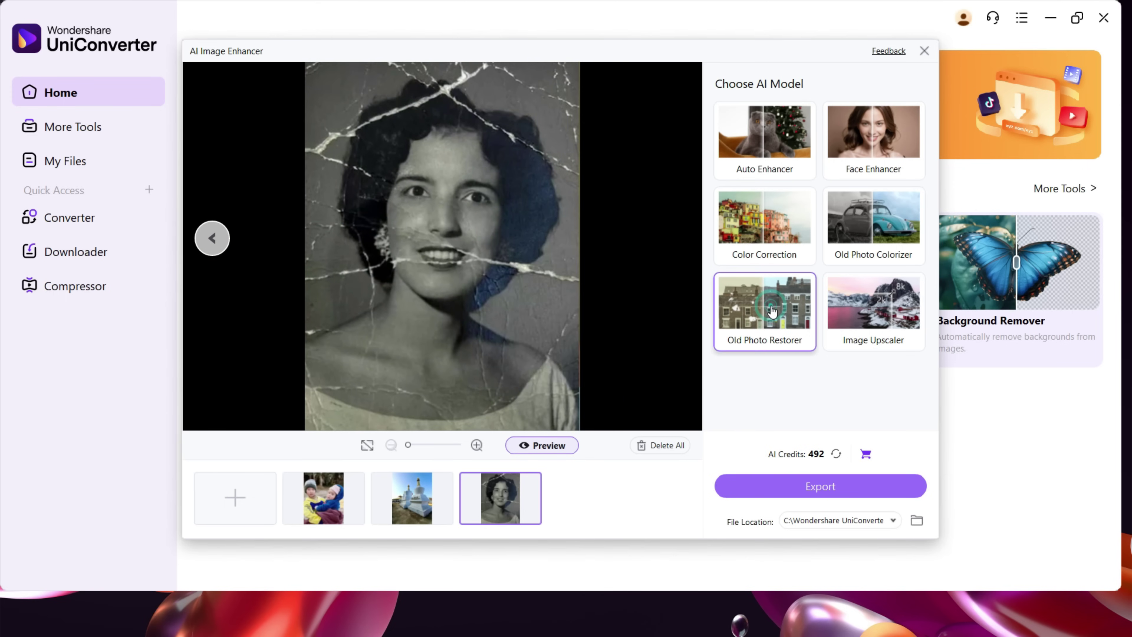
{"action": "left_click", "coordinate": [541, 446]}
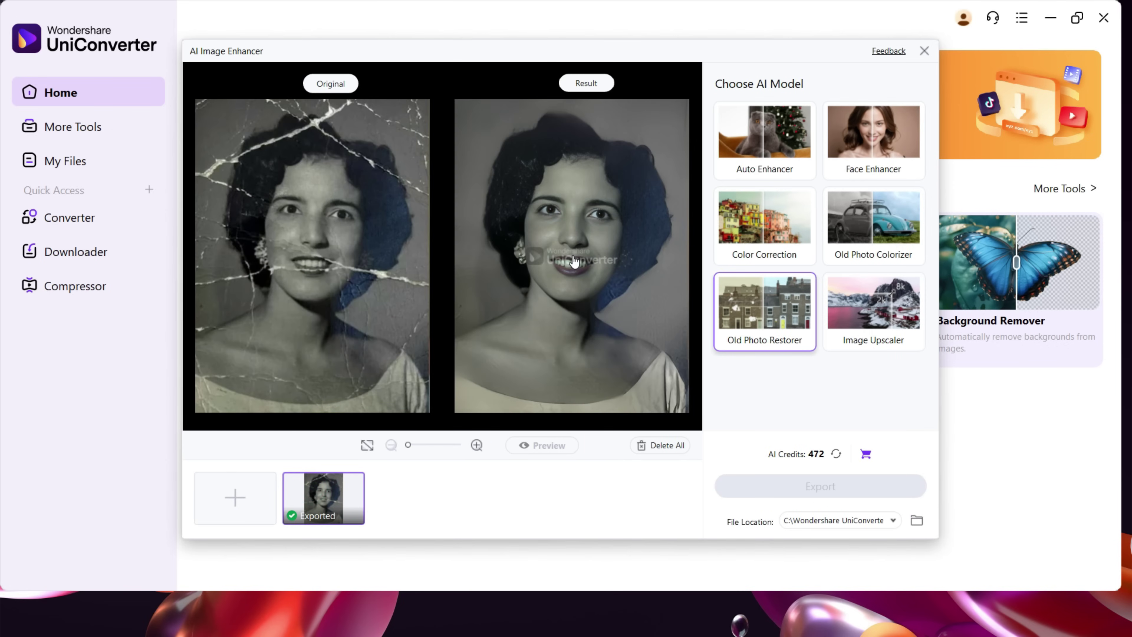
{"action": "left_click", "coordinate": [820, 492]}
{"action": "left_click", "coordinate": [571, 264]}
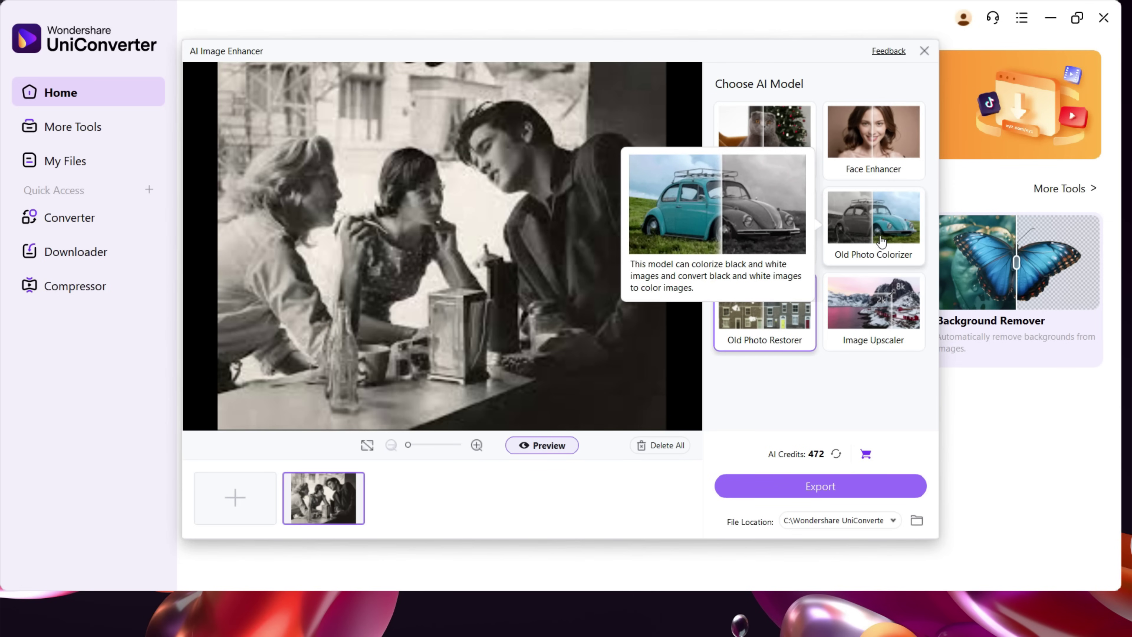
- Apply Old Photo Colorizer to the three-people photo and preview it against the original
{"action": "left_click", "coordinate": [882, 241]}
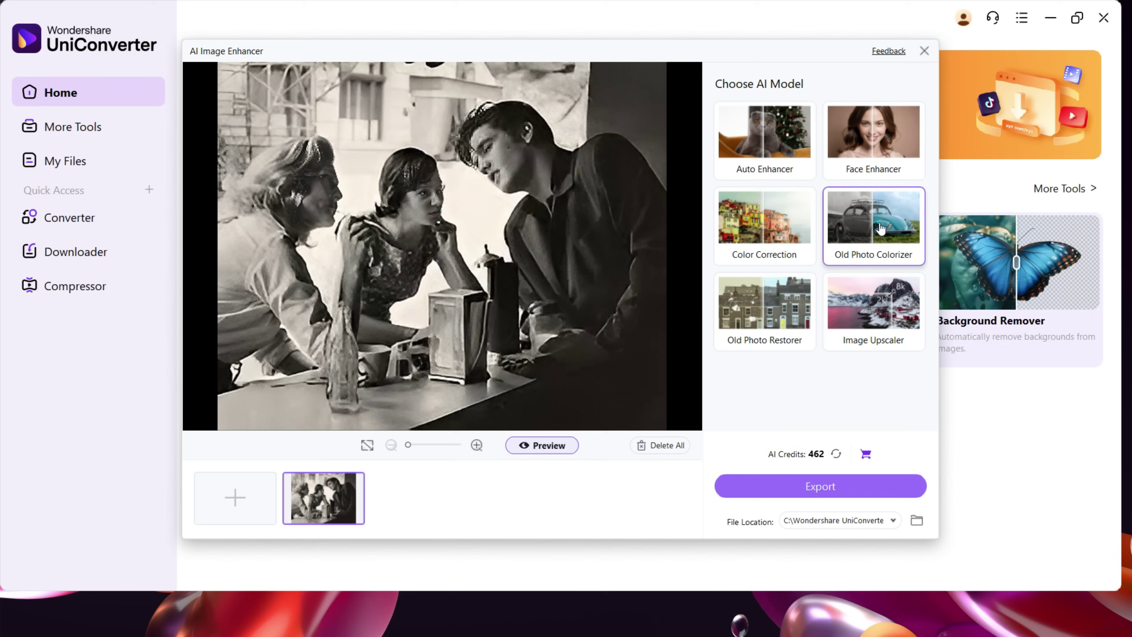
{"action": "left_click", "coordinate": [553, 444]}
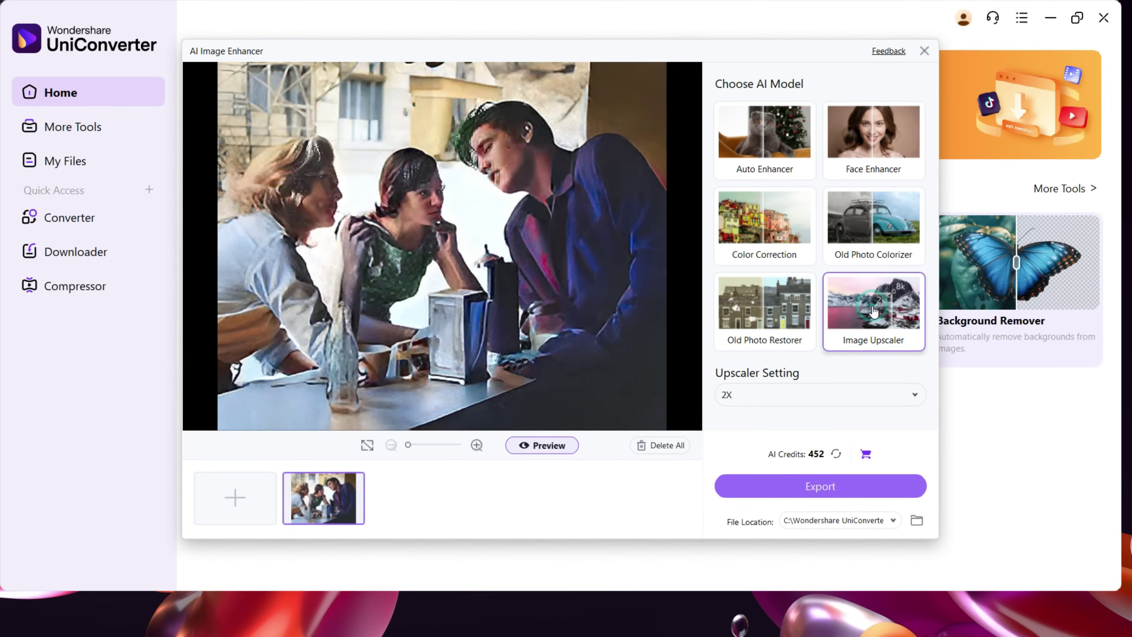
- Set the Image Upscaler factor to 4X and export the colorized photo
{"action": "left_click", "coordinate": [823, 394]}
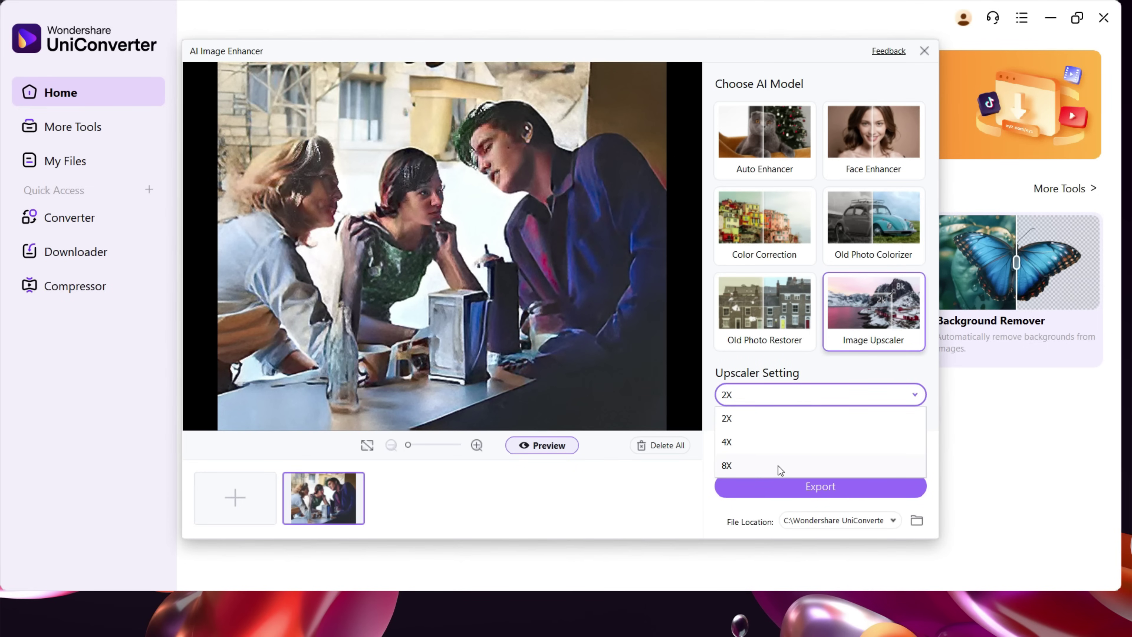
{"action": "left_click", "coordinate": [760, 445]}
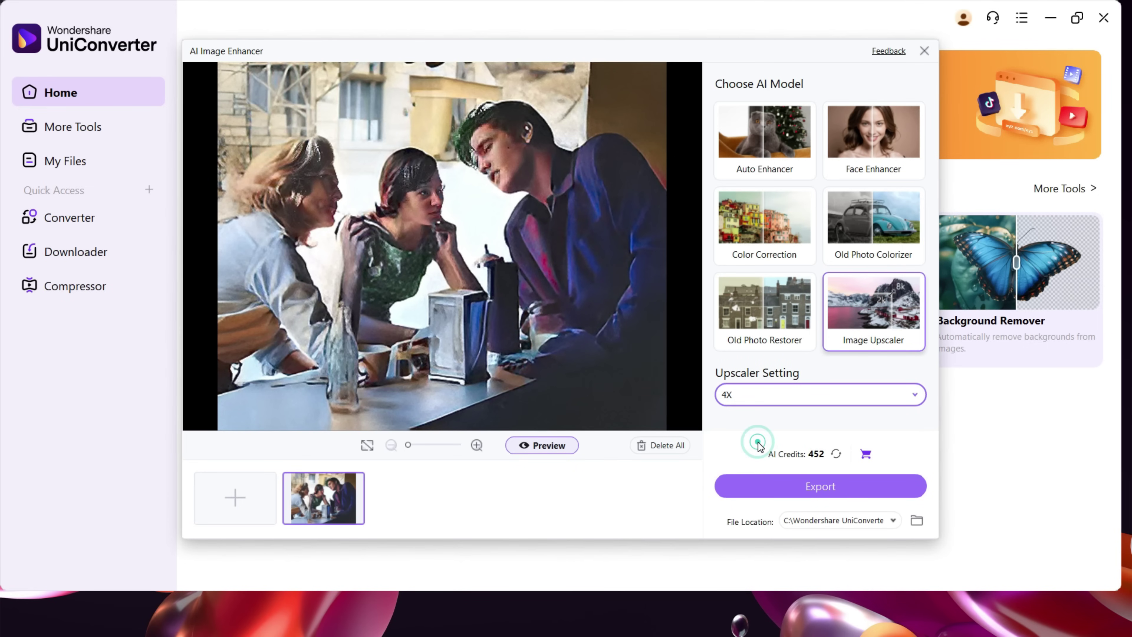
{"action": "left_click", "coordinate": [823, 487]}
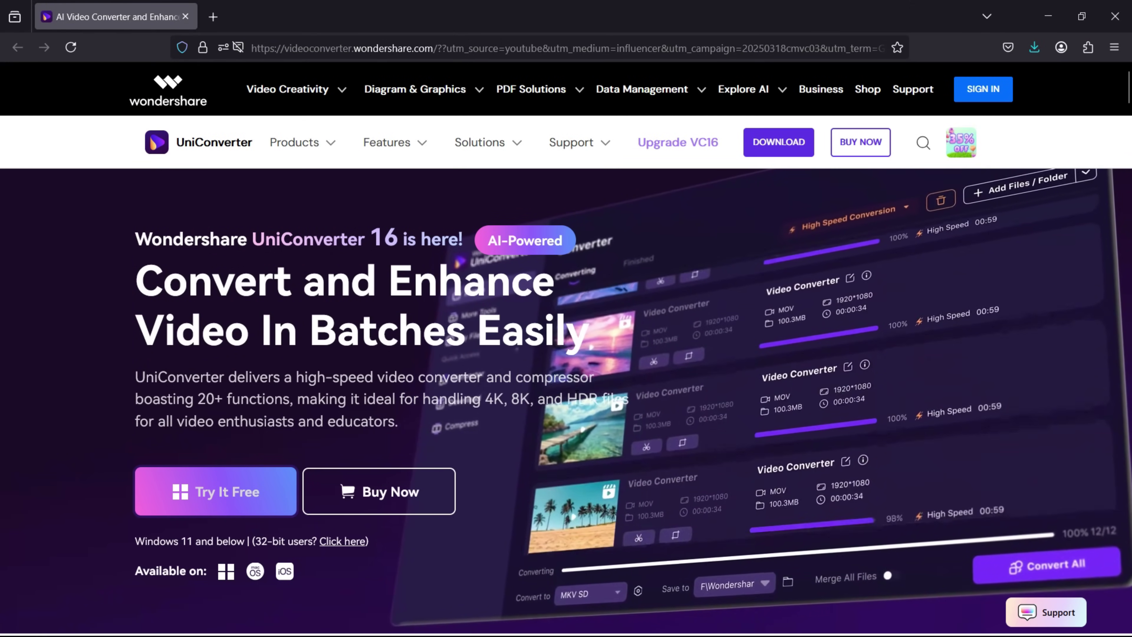
{"action": "scroll", "coordinate": [577, 396], "scroll_direction": "down", "scroll_amount": 10}
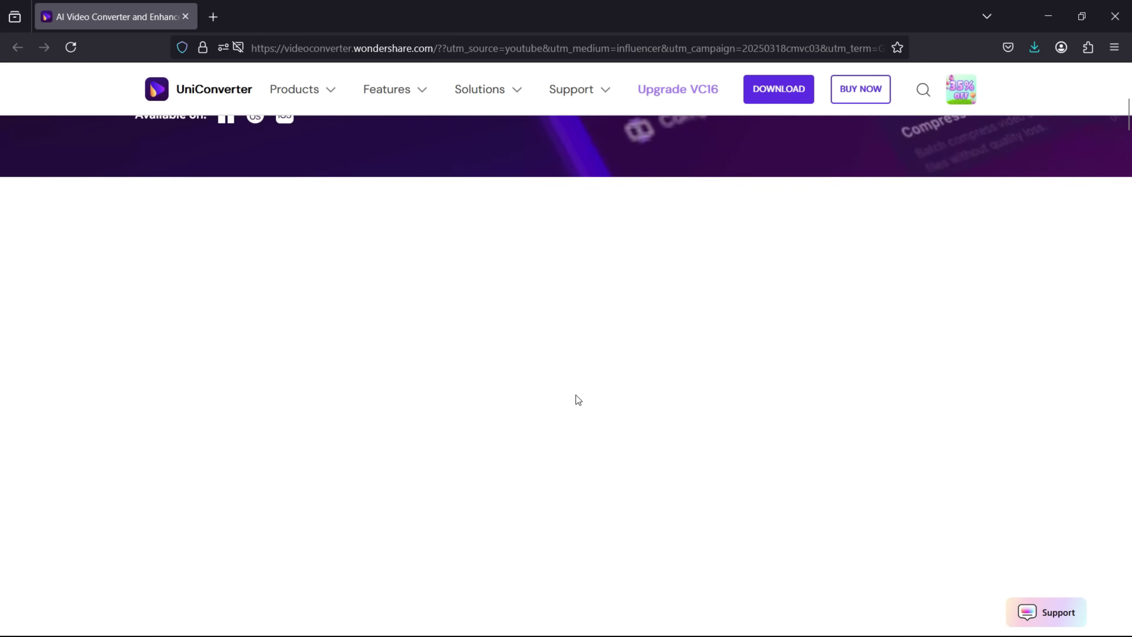